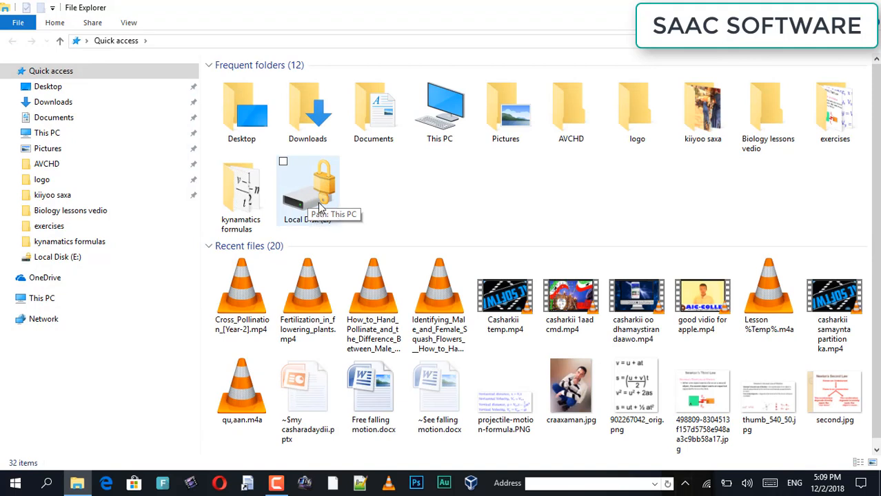
# Step: Show This PC, look inside Local Disk (C:), then return to the drive overview
pyautogui.click(93, 129)
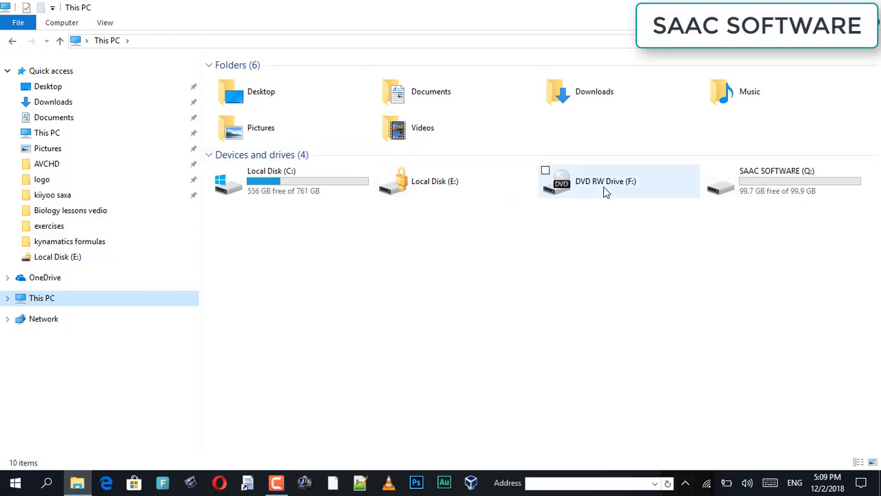
pyautogui.doubleClick(314, 189)
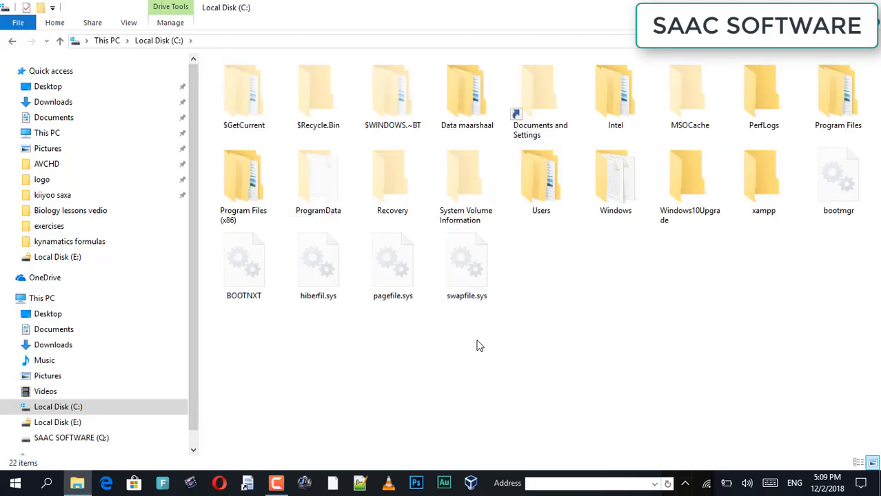
pyautogui.hotkey('alt', 'Left')
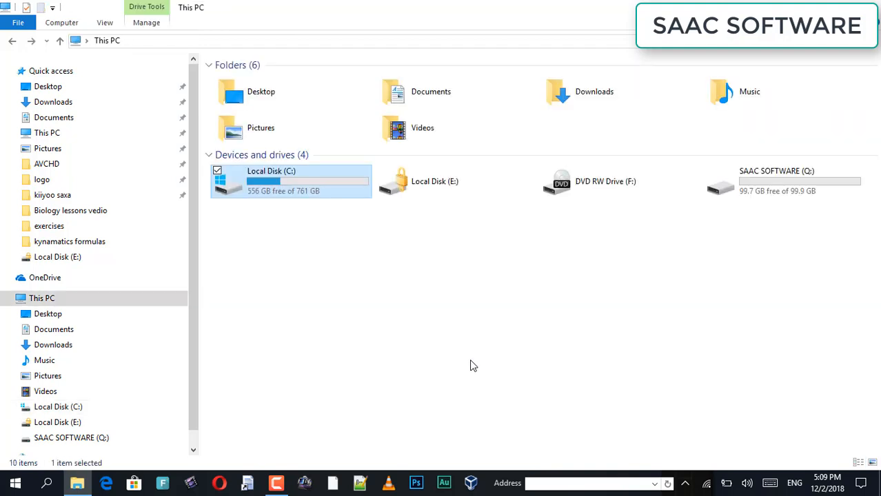
# Step: Unlock Local Disk (E:) with its password so it shows as Partition Casayr (E:)
pyautogui.doubleClick(469, 183)
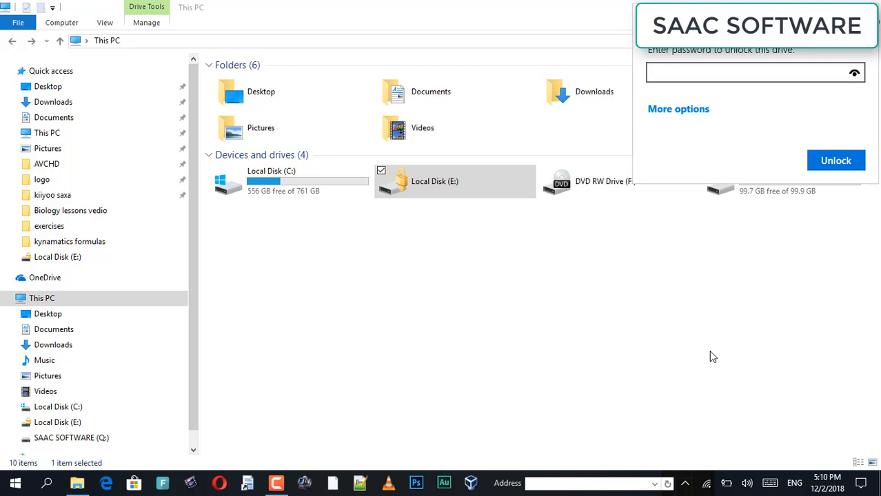
pyautogui.write('••••••••••')
pyautogui.press('Return')
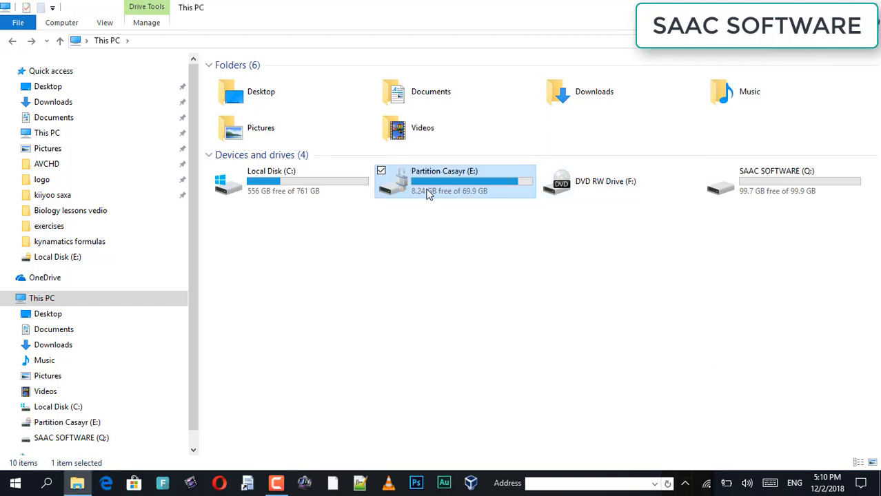
pyautogui.click(450, 237)
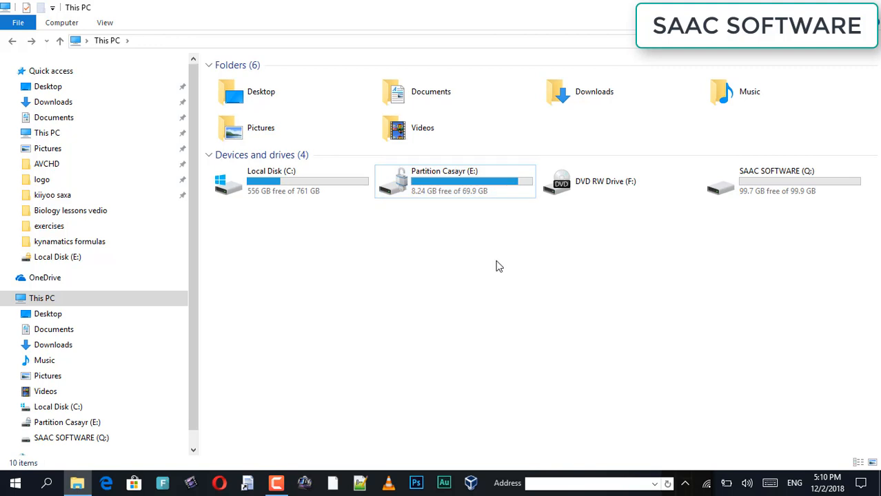
pyautogui.click(790, 192)
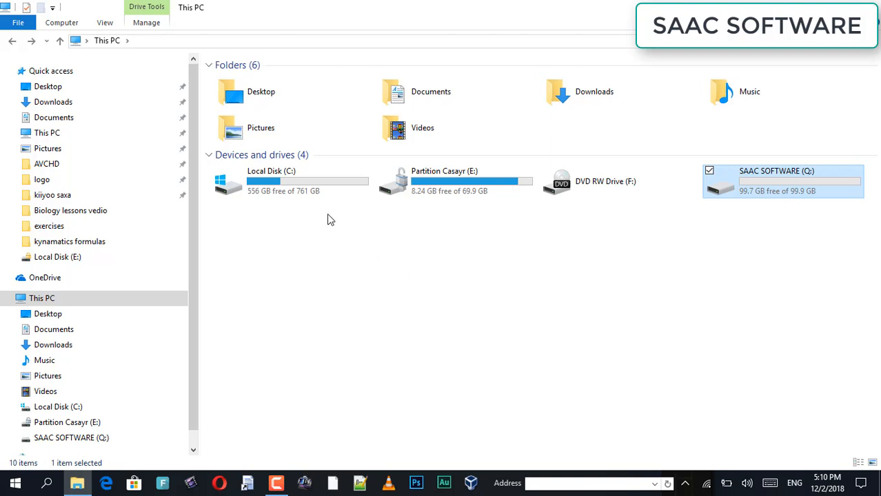
pyautogui.click(273, 191)
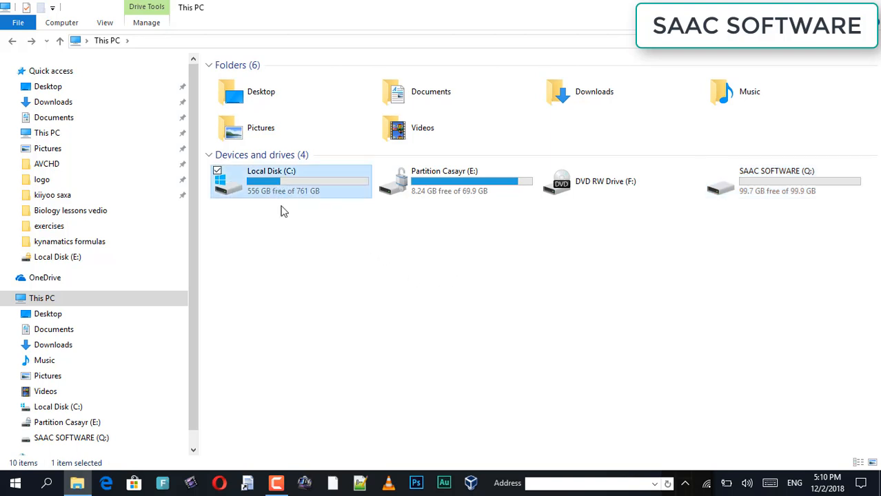
pyautogui.click(306, 294)
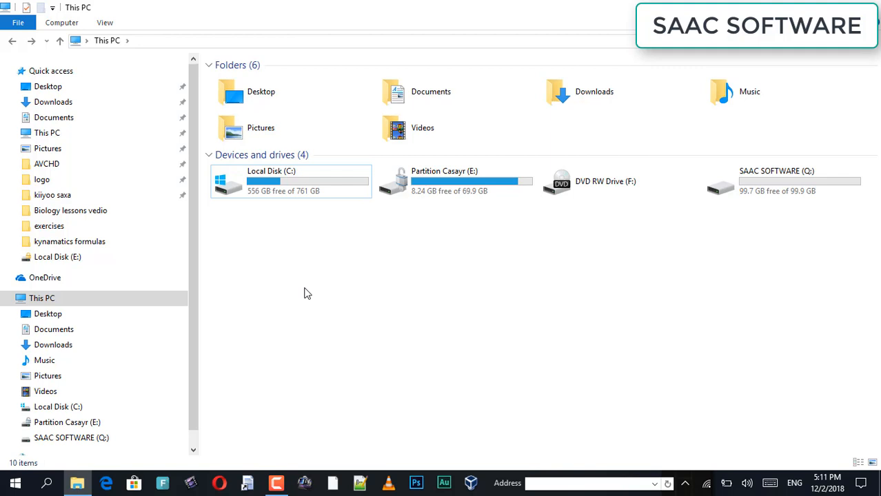
pyautogui.click(767, 190)
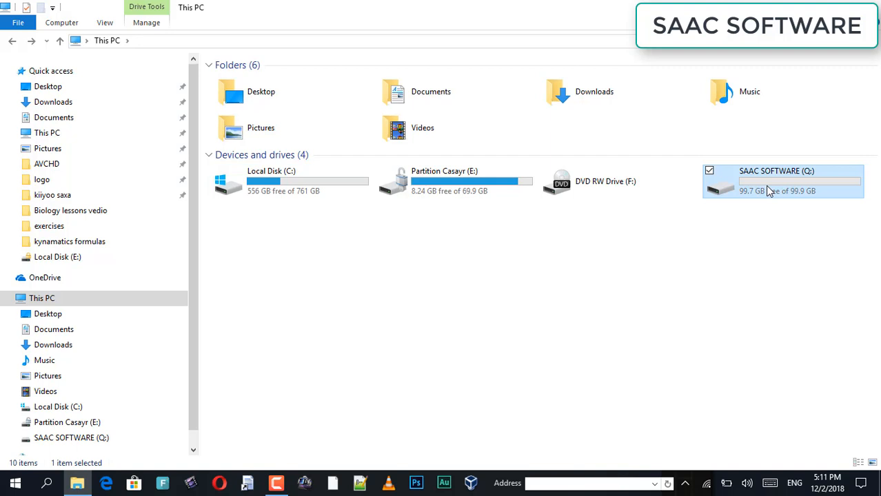
# Step: Turn on BitLocker for the SAAC SOFTWARE (Q:) drive from its context menu
pyautogui.rightClick(767, 186)
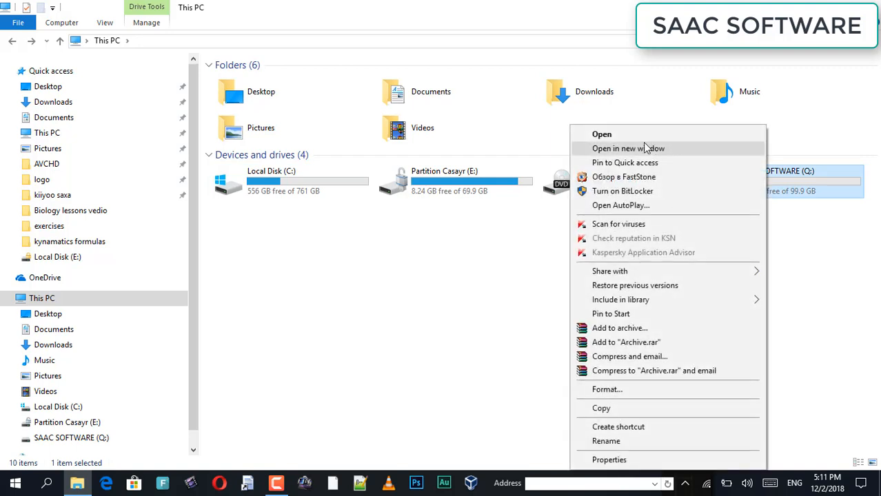
pyautogui.click(625, 193)
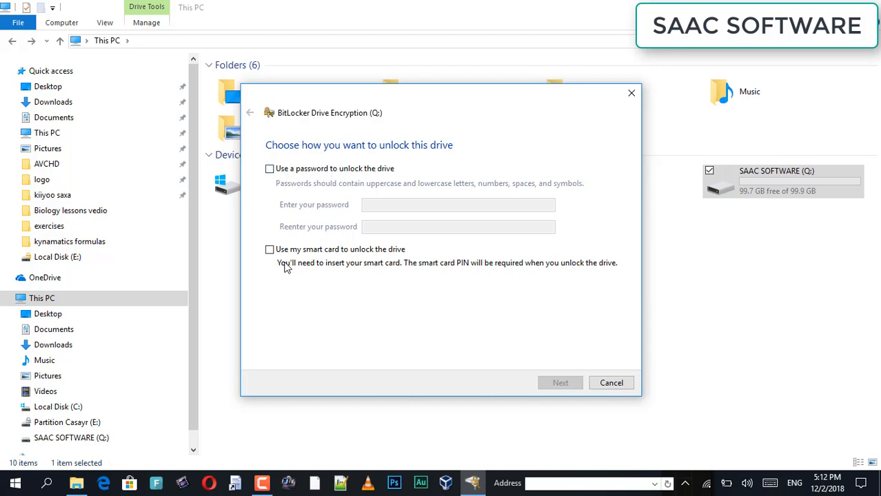
# Step: Choose password unlocking for drive Q:, enter the new password twice, and continue
pyautogui.click(274, 172)
pyautogui.click(386, 205)
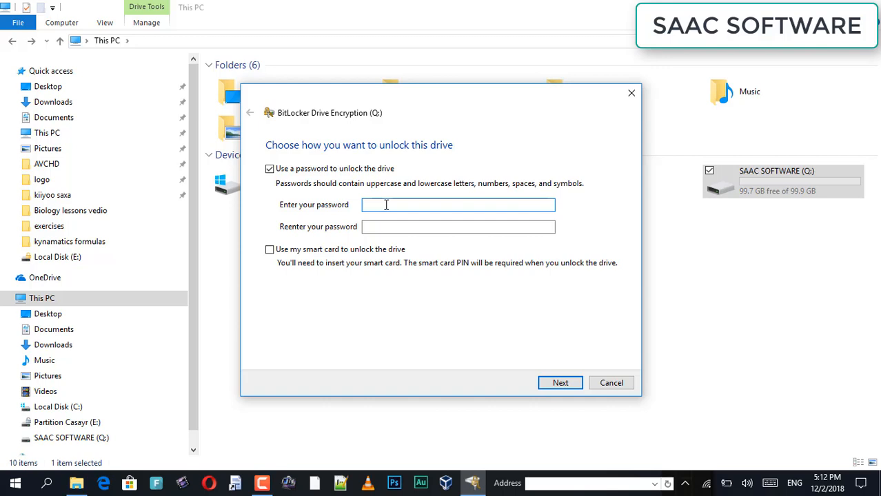
pyautogui.write('123456789')
pyautogui.press('Tab')
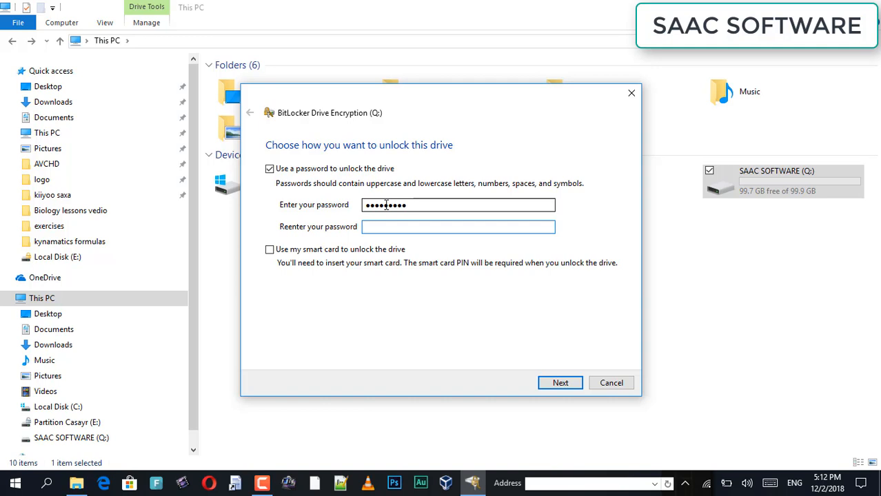
pyautogui.write('123456789')
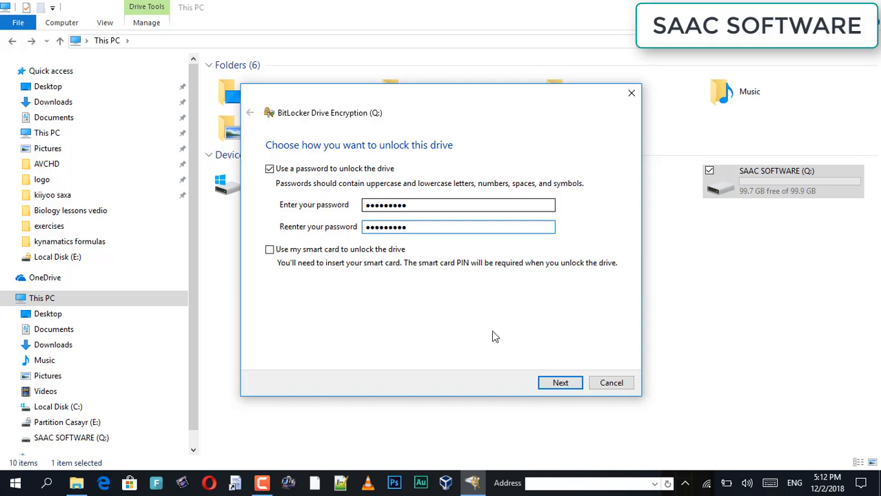
pyautogui.click(555, 384)
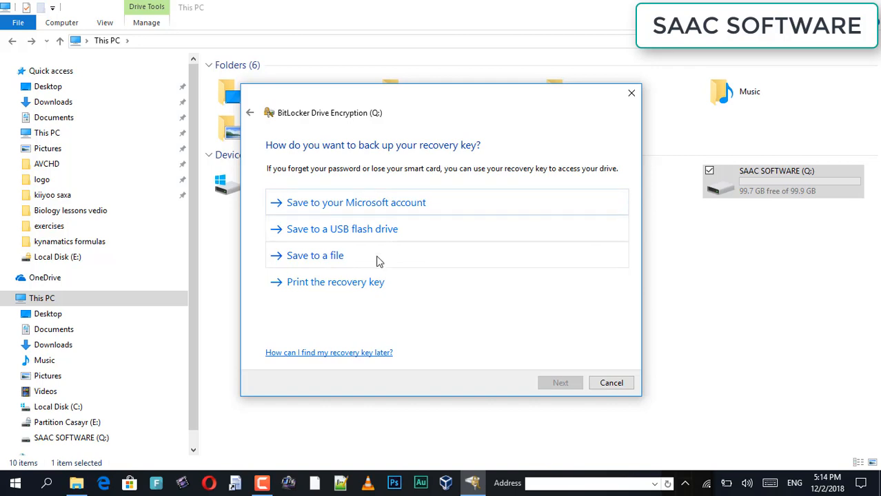
# Step: Print the recovery key with Microsoft Print to PDF as 'bitlocker' in Pictures
pyautogui.click(336, 284)
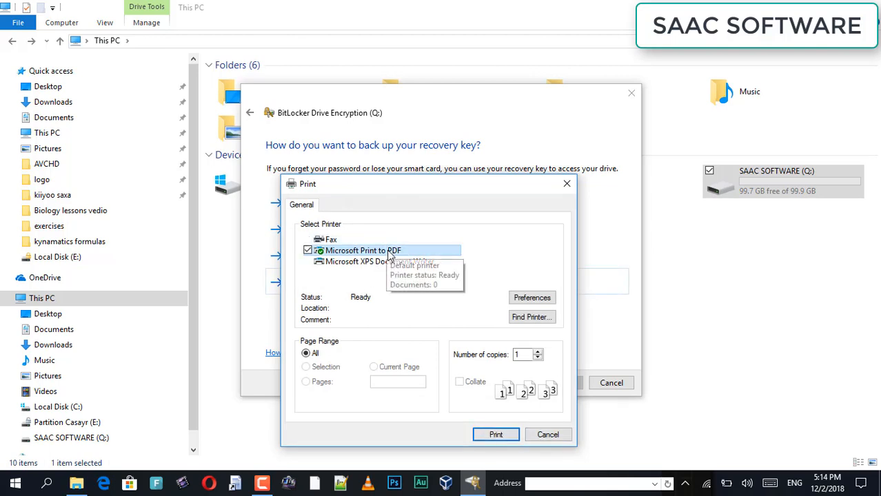
pyautogui.click(491, 437)
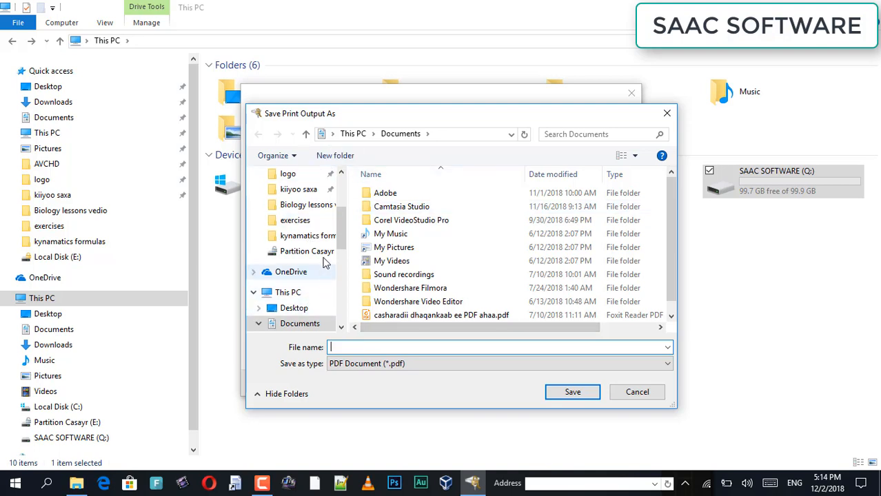
pyautogui.scroll(-3, 348, 248)
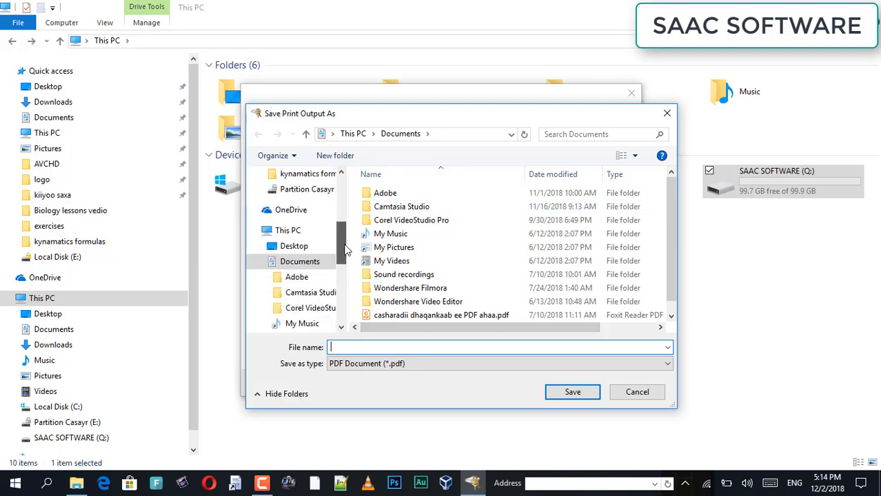
pyautogui.scroll(-2, 348, 261)
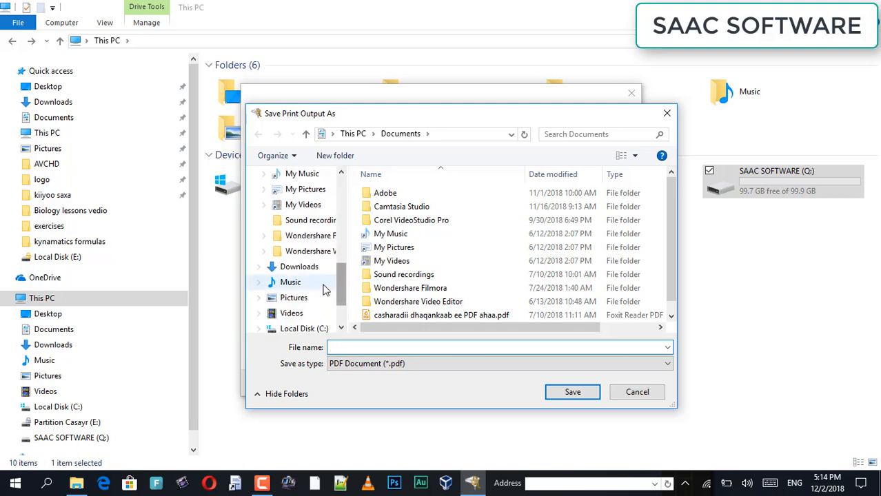
pyautogui.click(304, 302)
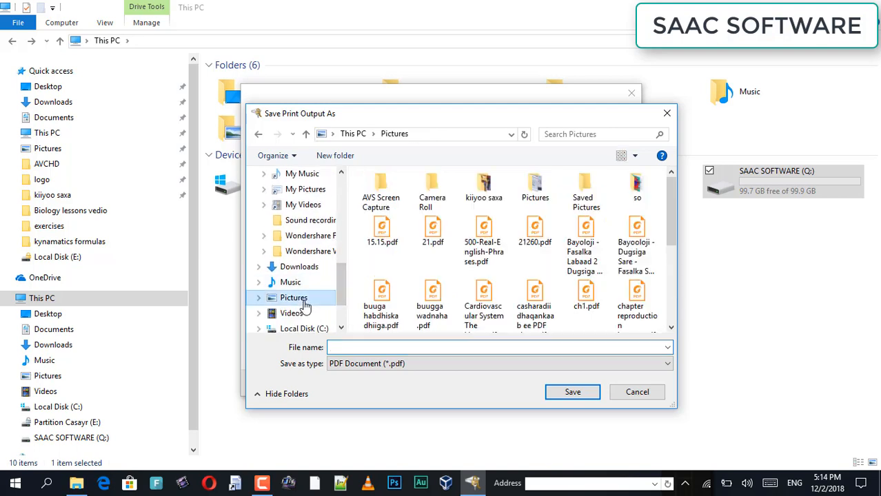
pyautogui.click(366, 345)
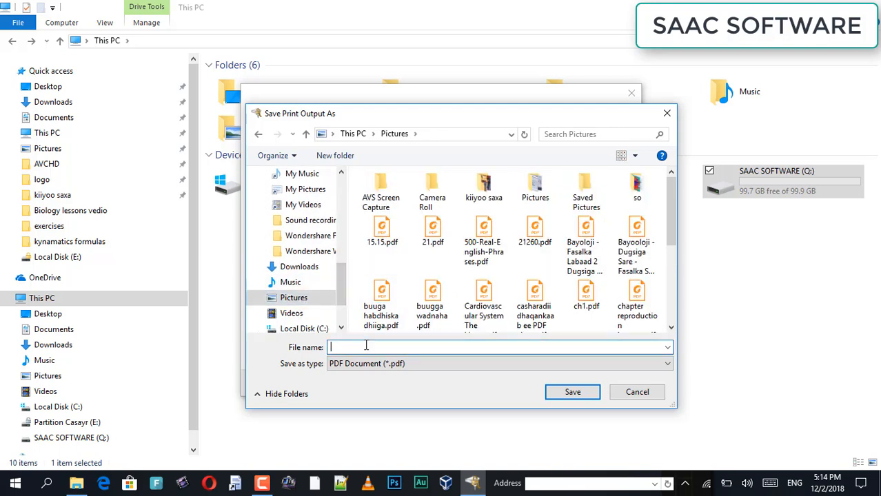
pyautogui.write('bitlocker')
pyautogui.click(552, 392)
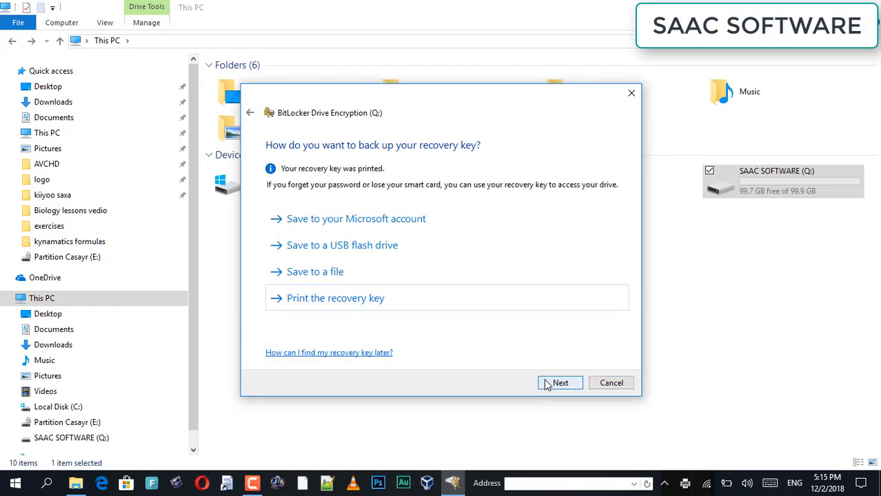
# Step: Continue past the printed recovery key to the encryption-extent choice
pyautogui.click(546, 383)
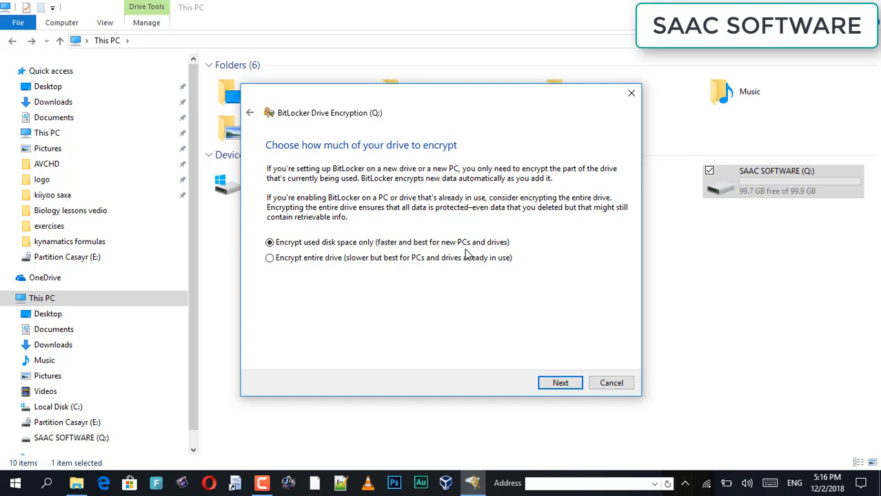
# Step: Keep 'Encrypt used disk space only' selected and move on
pyautogui.click(561, 383)
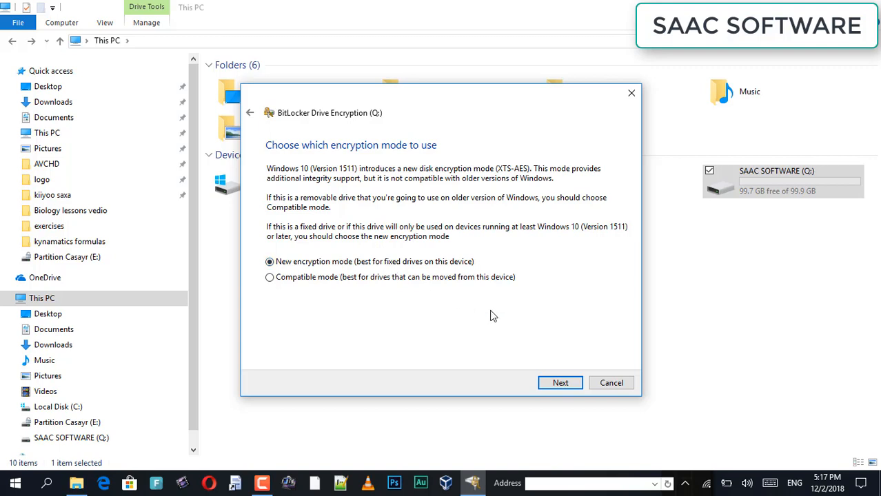
# Step: Keep 'New encryption mode' and start encrypting drive Q: until it completes
pyautogui.click(562, 386)
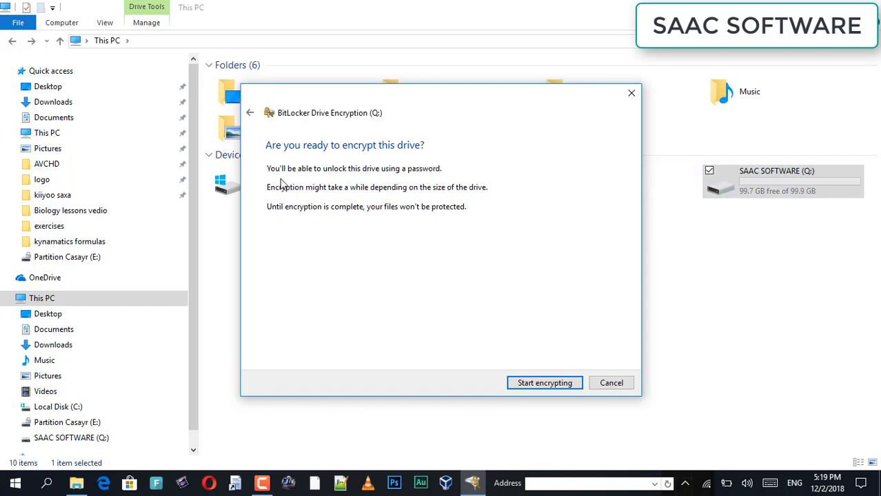
pyautogui.click(538, 384)
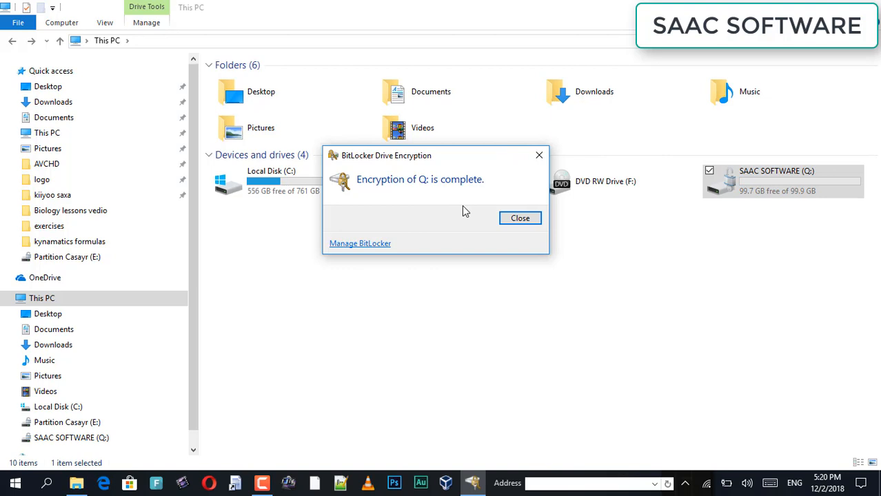
# Step: Close the completion dialog and deselect SAAC SOFTWARE (Q:) to reveal its lock icon
pyautogui.click(519, 217)
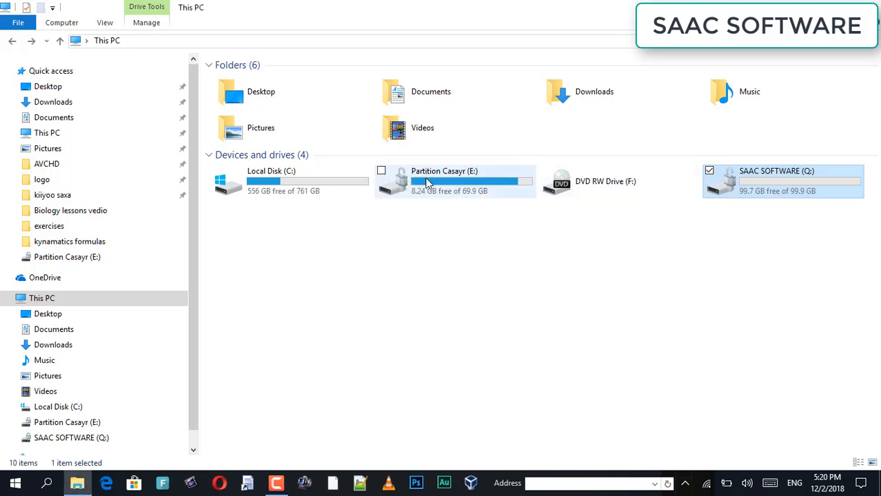
pyautogui.click(766, 216)
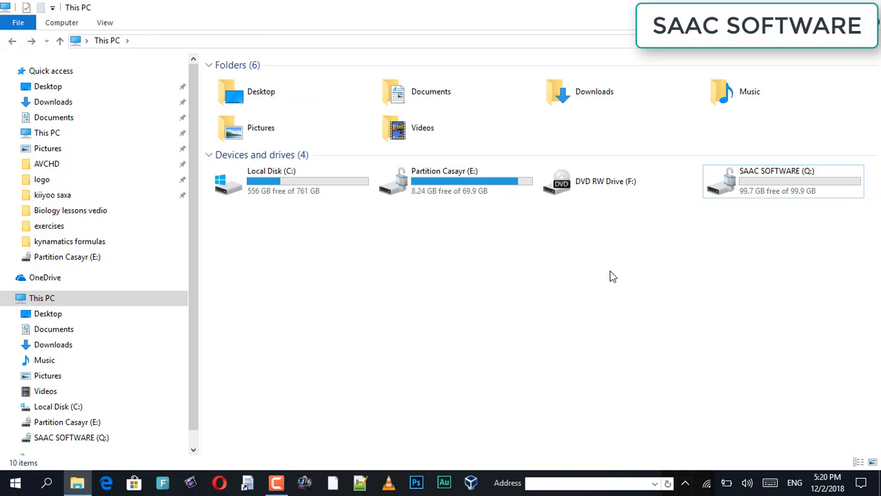